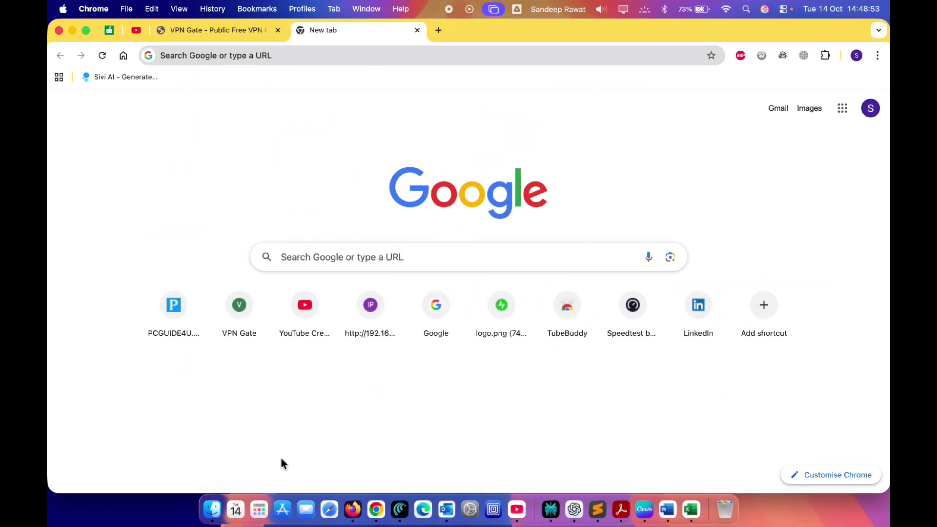
- Search the Applications list for capCut, launch it, and start a new project
{"action": "left_click", "coordinate": [261, 512]}
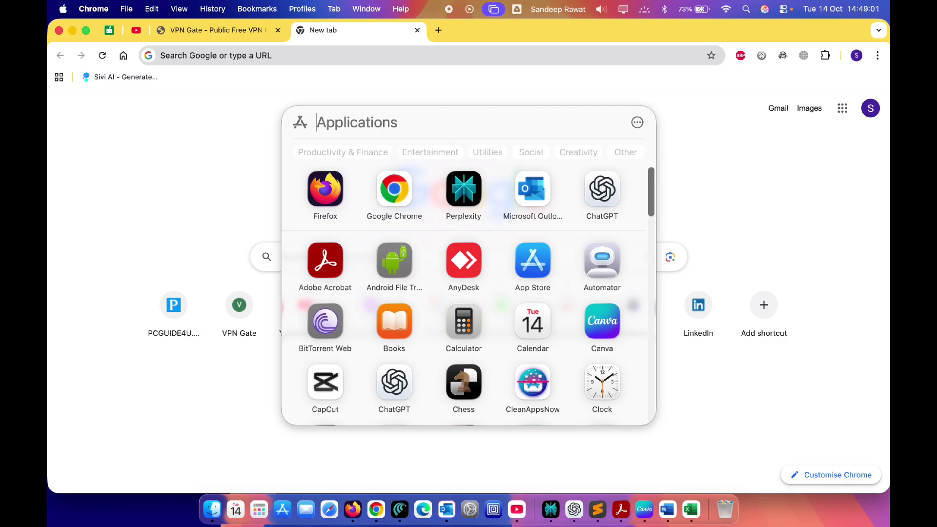
{"action": "type", "text": "capCut"}
{"action": "key", "text": "Return"}
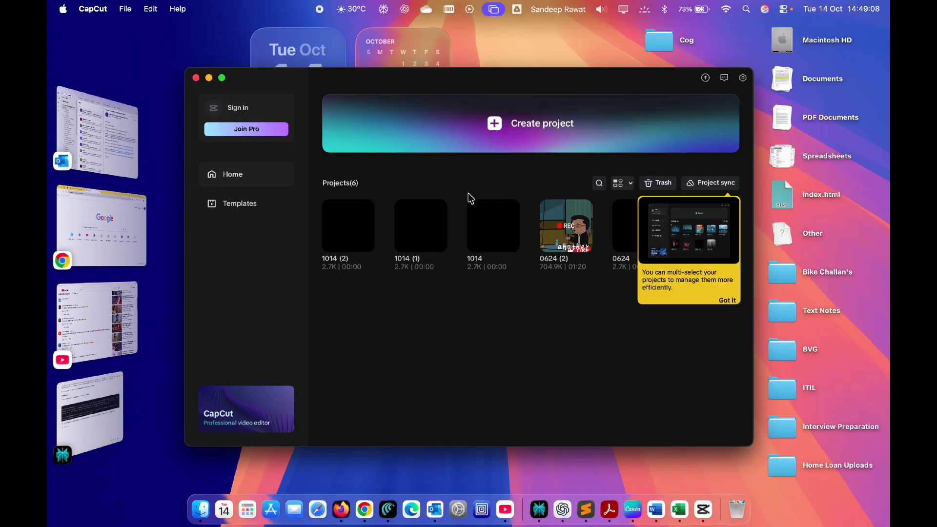
{"action": "left_click", "coordinate": [493, 123]}
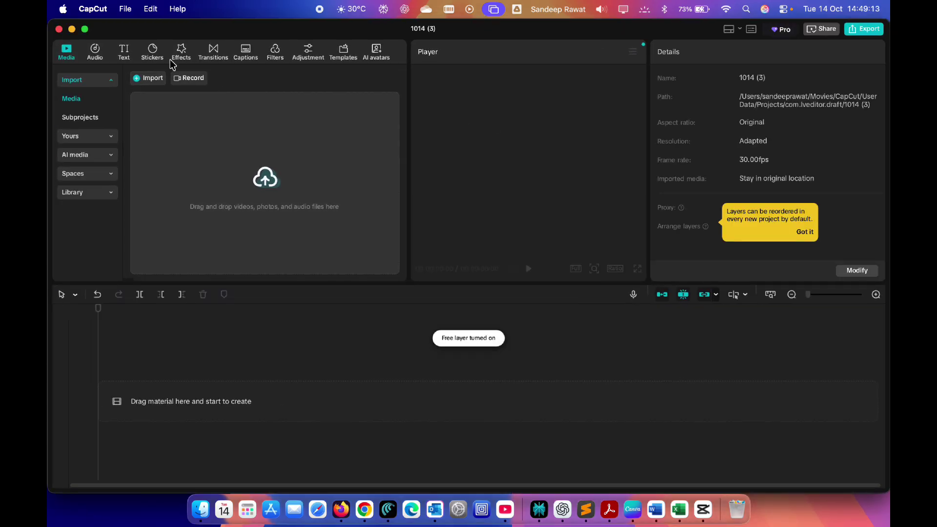
- Try reloading CapCut's Stickers and Transitions panels while offline
{"action": "left_click", "coordinate": [151, 60]}
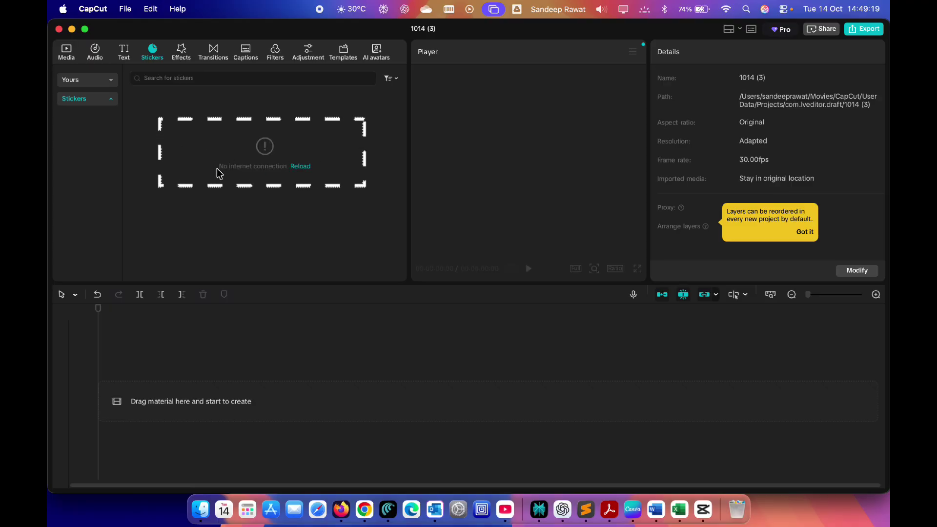
{"action": "left_click", "coordinate": [304, 167]}
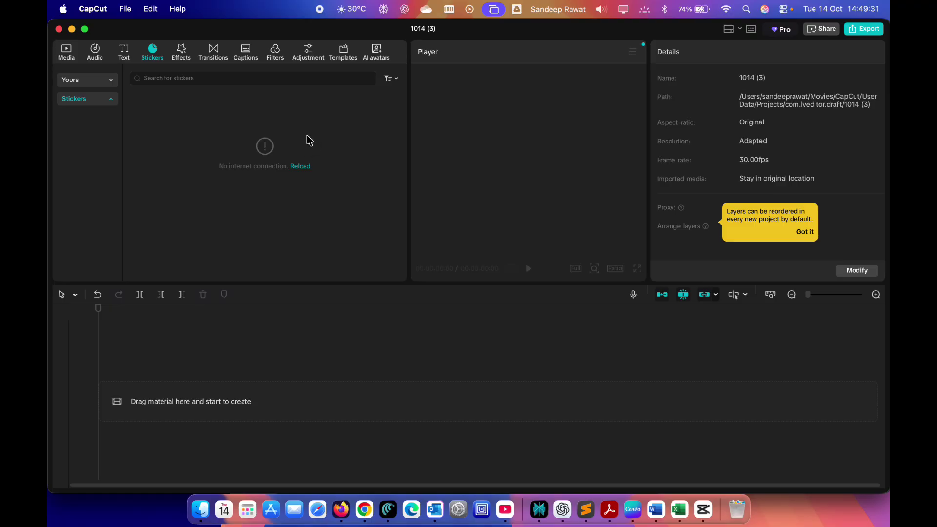
{"action": "left_click", "coordinate": [213, 54]}
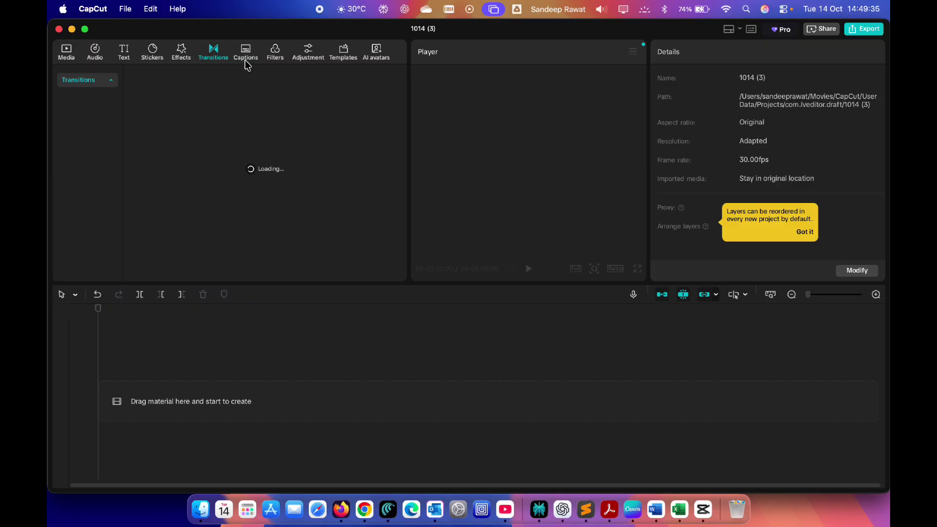
{"action": "left_click", "coordinate": [302, 165]}
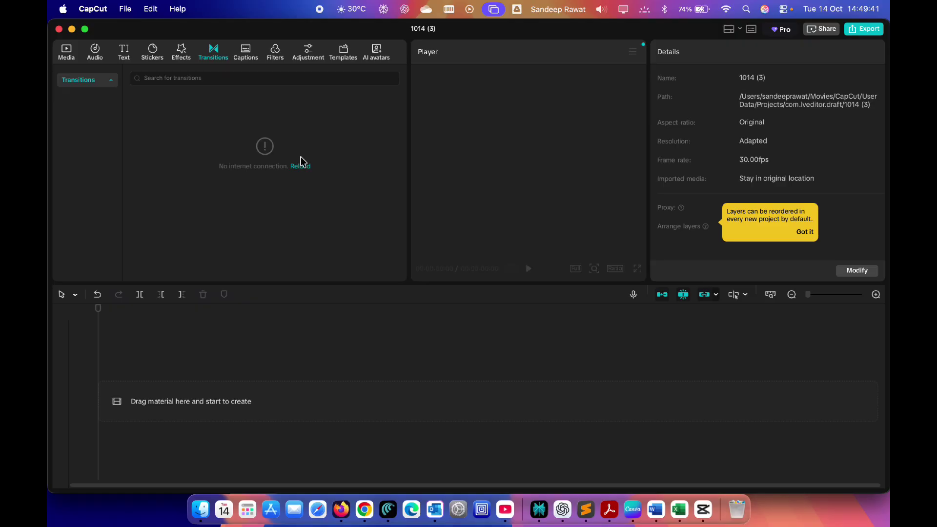
- Quit CapCut from its application menu and bring Chrome back to the front
{"action": "left_click", "coordinate": [101, 13]}
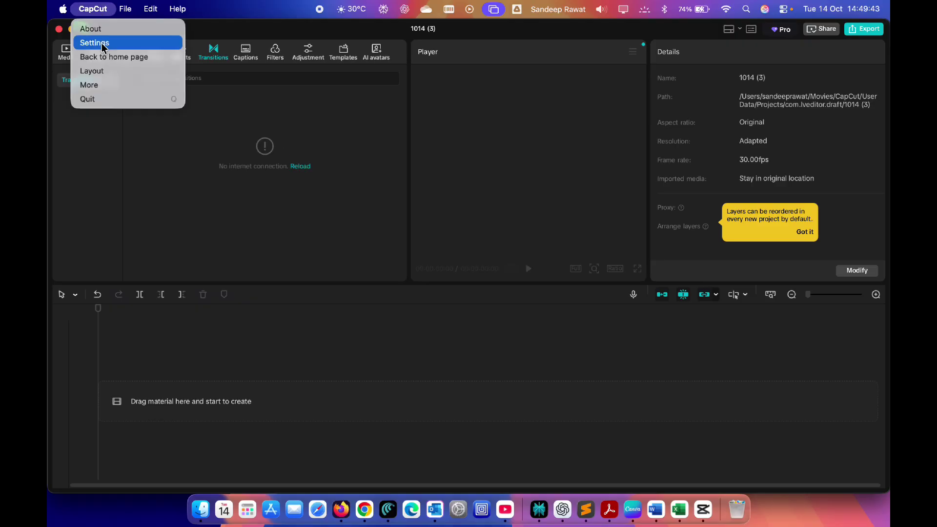
{"action": "left_click", "coordinate": [104, 100]}
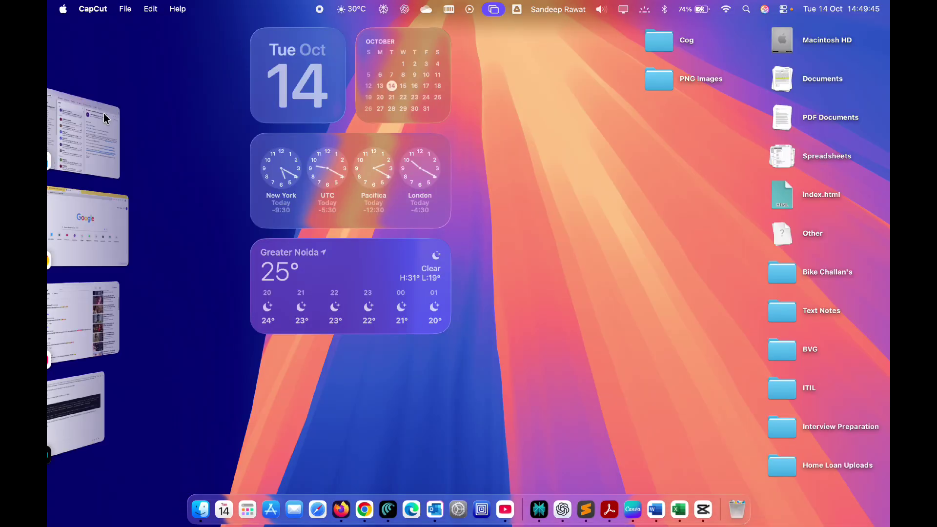
{"action": "left_click", "coordinate": [83, 234]}
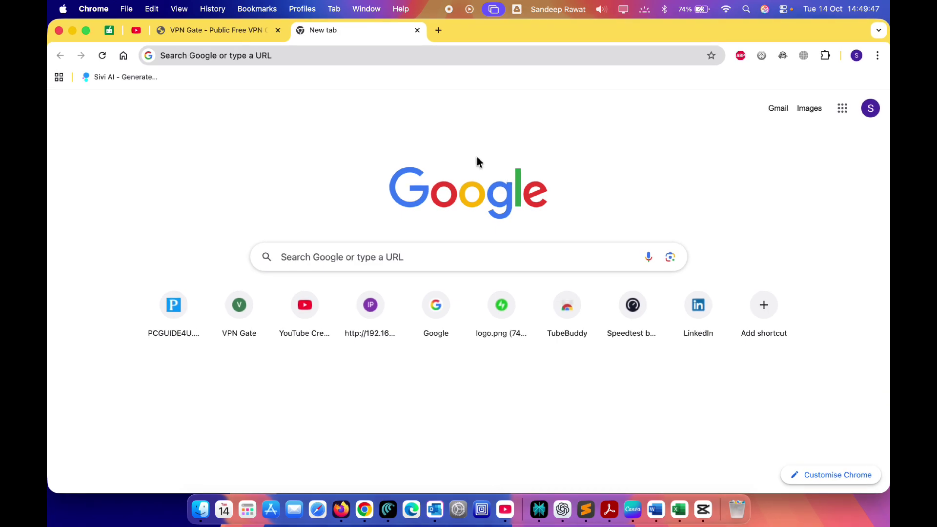
- On VPN Gate, select the top server's hostname public-vpn-72.opengw.net and IP 219.100.37.22
{"action": "left_click", "coordinate": [219, 30]}
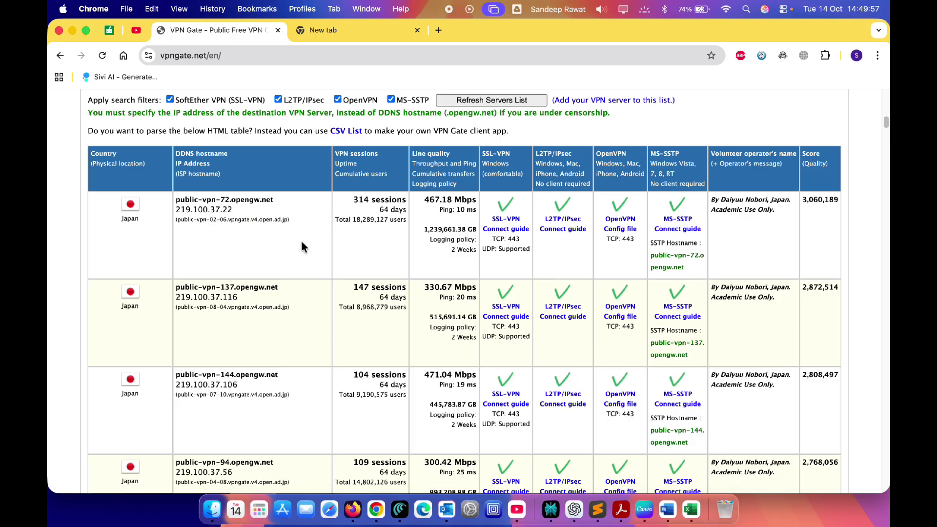
{"action": "scroll", "coordinate": [307, 249], "scroll_direction": "down", "scroll_amount": 1}
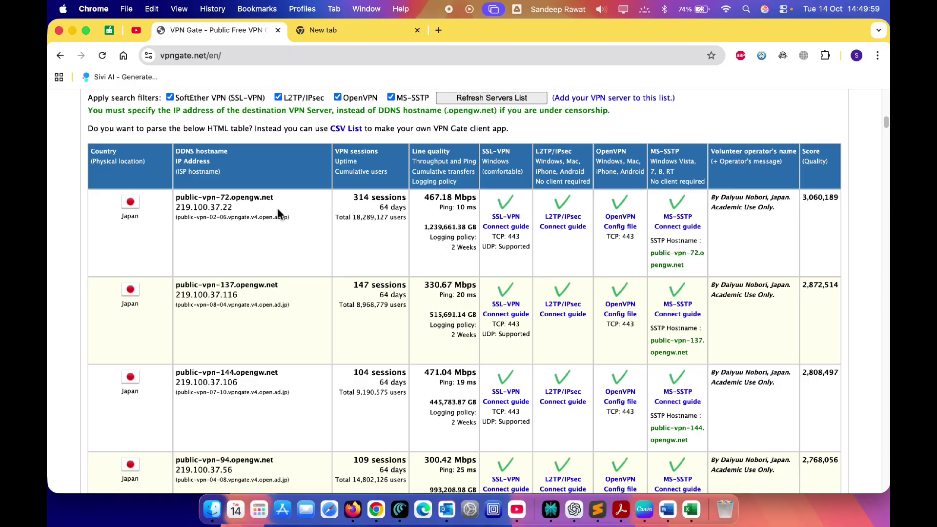
{"action": "left_click_drag", "start_coordinate": [281, 197], "coordinate": [176, 198]}
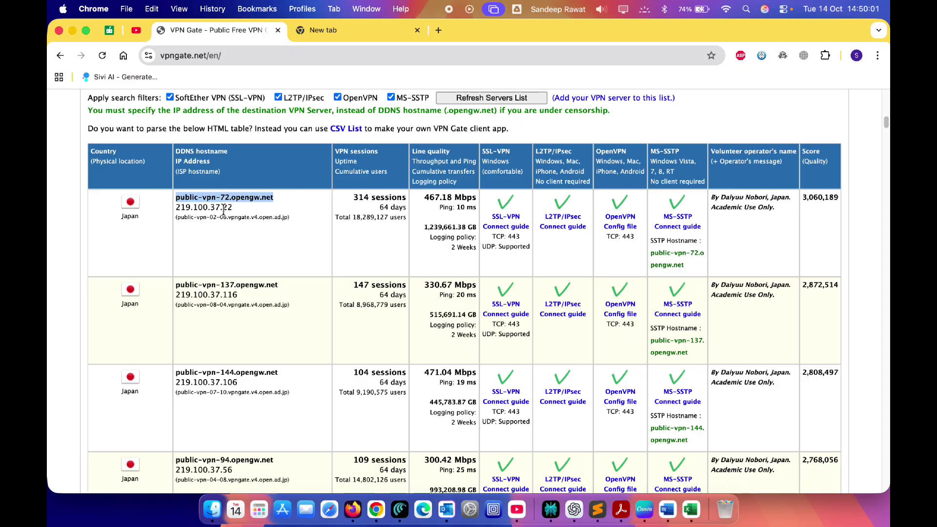
{"action": "left_click_drag", "start_coordinate": [233, 207], "coordinate": [177, 205]}
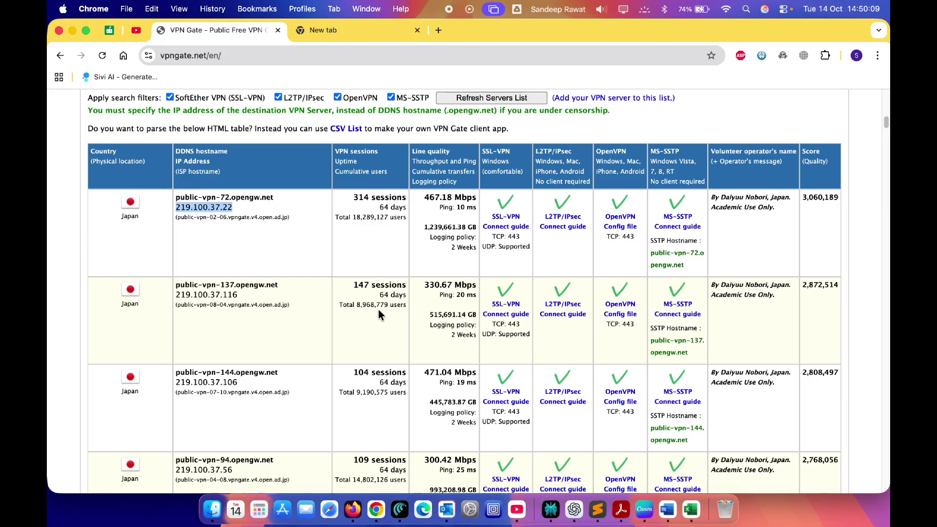
{"action": "scroll", "coordinate": [379, 311], "scroll_direction": "down", "scroll_amount": 20}
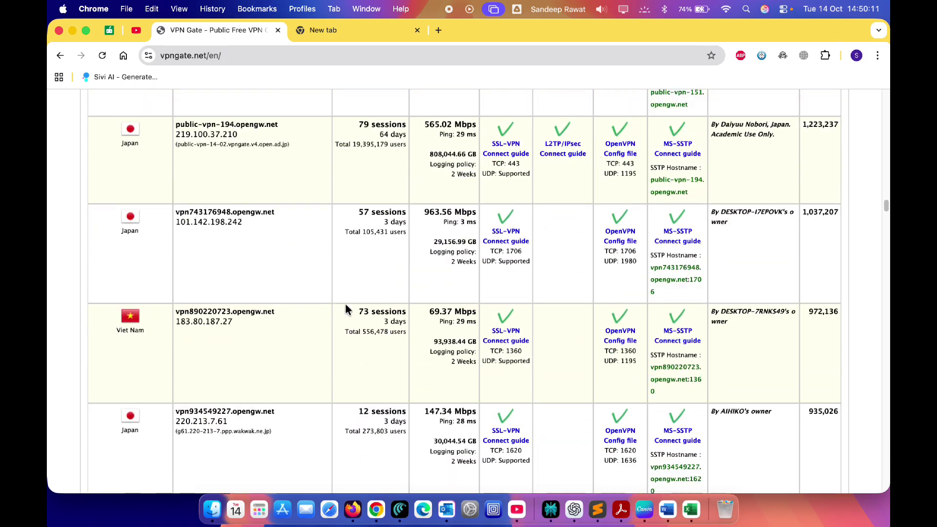
{"action": "scroll", "coordinate": [346, 309], "scroll_direction": "up", "scroll_amount": 20}
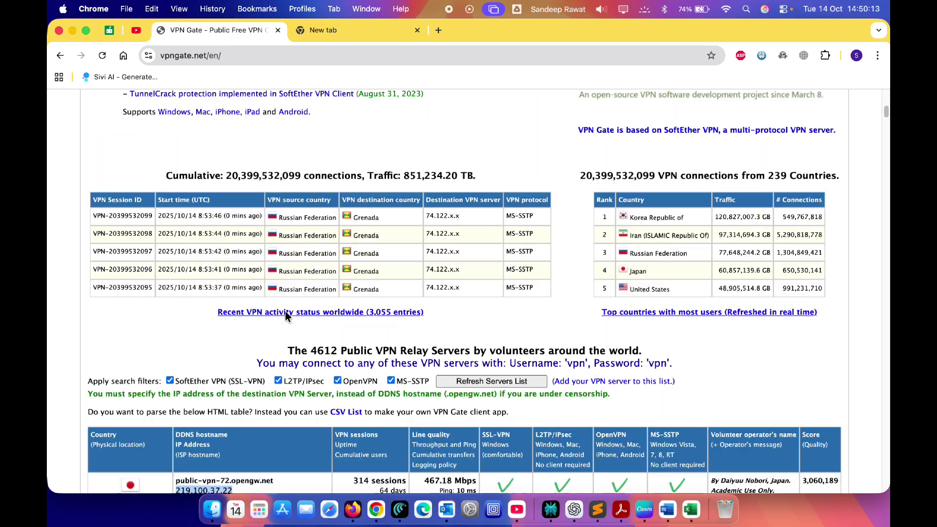
{"action": "scroll", "coordinate": [286, 313], "scroll_direction": "up", "scroll_amount": 8}
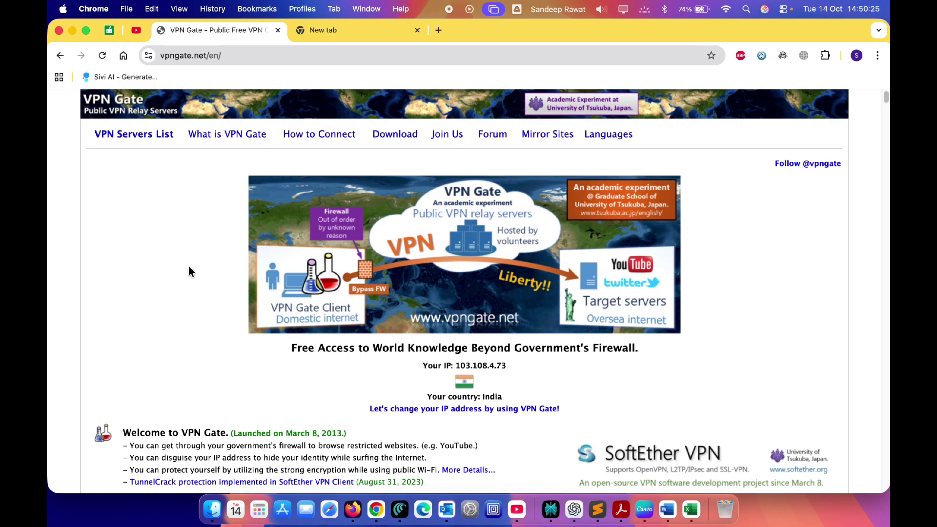
{"action": "scroll", "coordinate": [189, 265], "scroll_direction": "down", "scroll_amount": 3}
{"action": "left_click", "coordinate": [725, 9]}
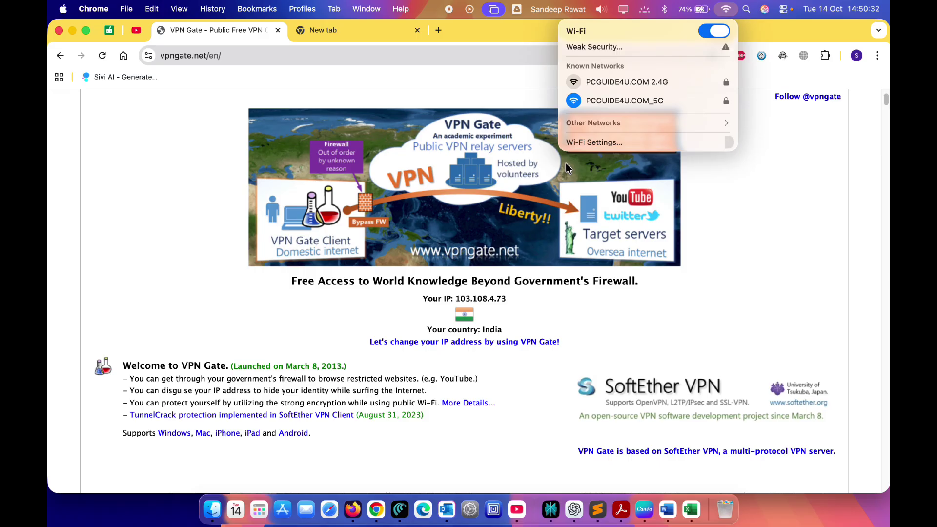
- From Wi-Fi settings' VPN page, add a new L2TP over IPSec configuration
{"action": "left_click", "coordinate": [581, 143]}
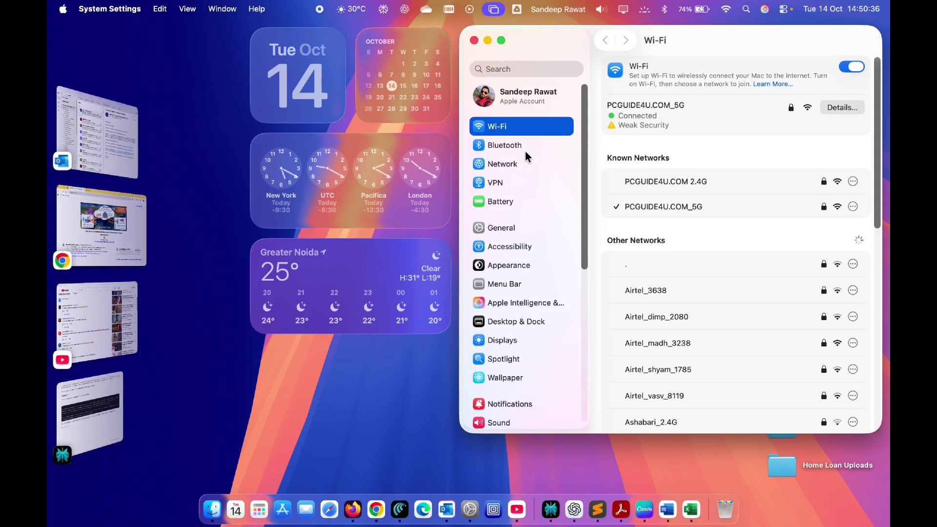
{"action": "left_click", "coordinate": [497, 183]}
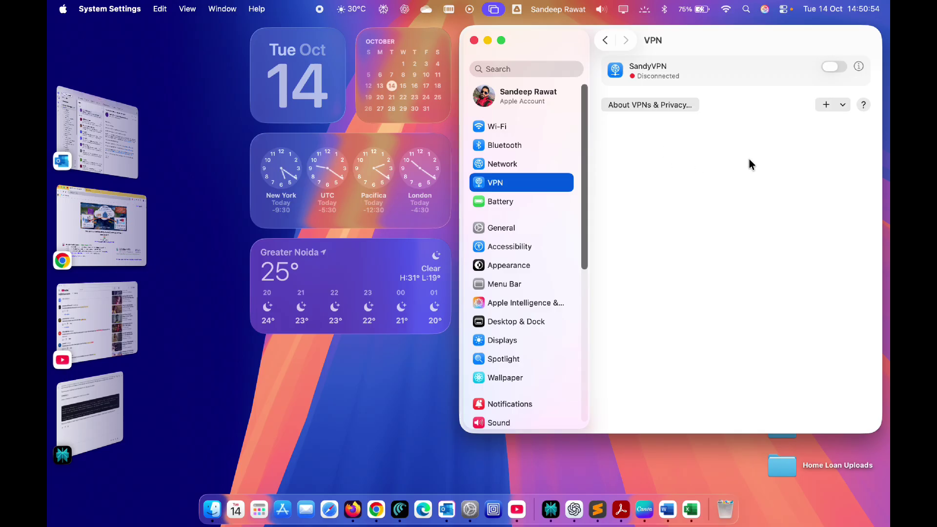
{"action": "left_click", "coordinate": [826, 106]}
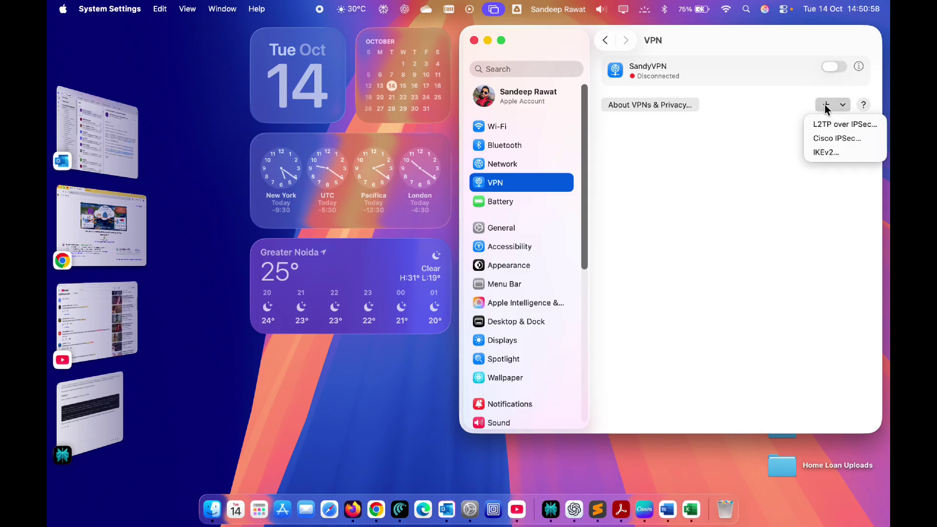
{"action": "left_click", "coordinate": [836, 128]}
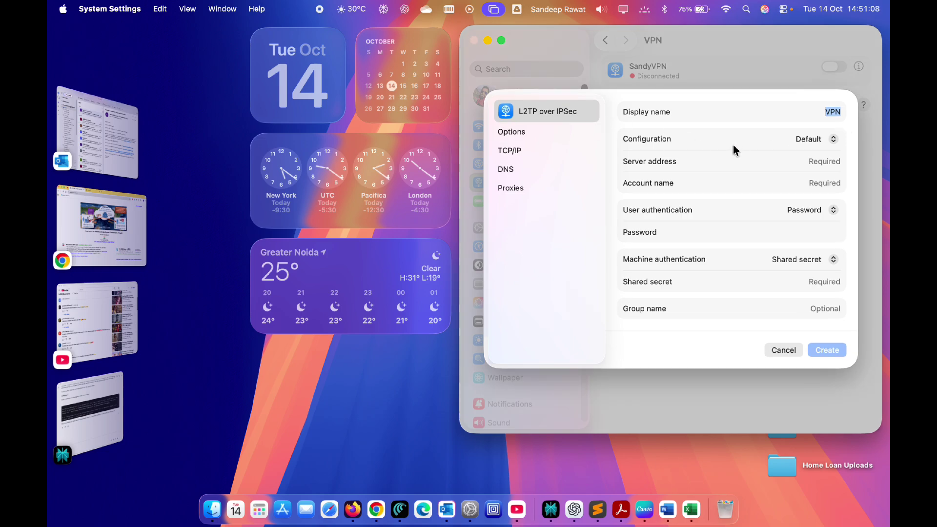
{"action": "left_click", "coordinate": [825, 112]}
- Rename the display name to 'NewVPN' and move to the Server address field
{"action": "type", "text": "New"}
{"action": "left_click", "coordinate": [814, 163]}
- On VPN Gate, select the second server's hostname public-vpn-137.opengw.net and its IP
{"action": "left_click", "coordinate": [376, 510]}
{"action": "scroll", "coordinate": [385, 234], "scroll_direction": "down", "scroll_amount": 8}
{"action": "scroll", "coordinate": [397, 235], "scroll_direction": "down", "scroll_amount": 5}
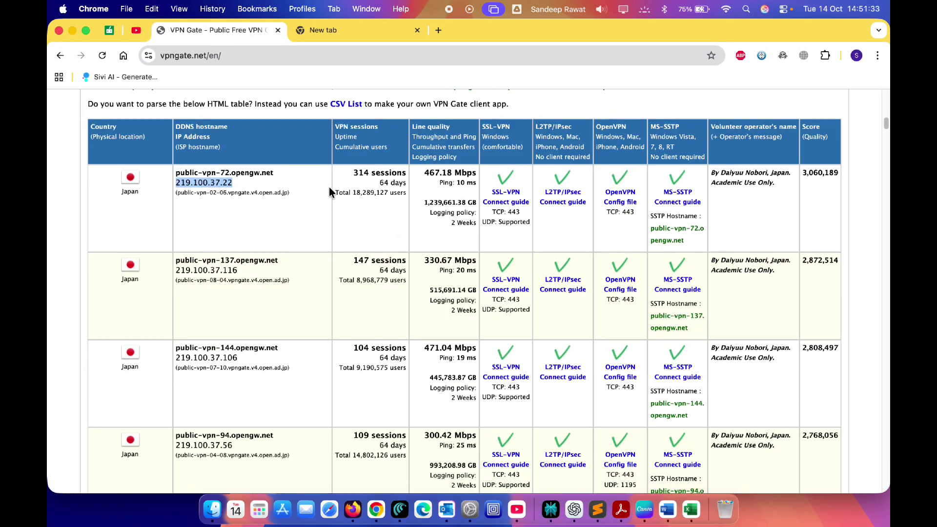
{"action": "left_click_drag", "start_coordinate": [279, 261], "coordinate": [177, 265]}
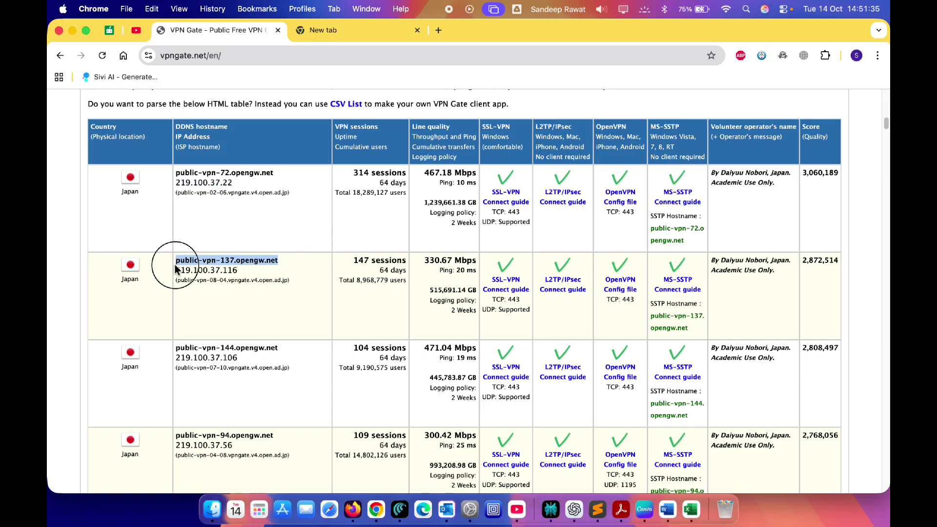
{"action": "left_click_drag", "start_coordinate": [239, 270], "coordinate": [193, 272]}
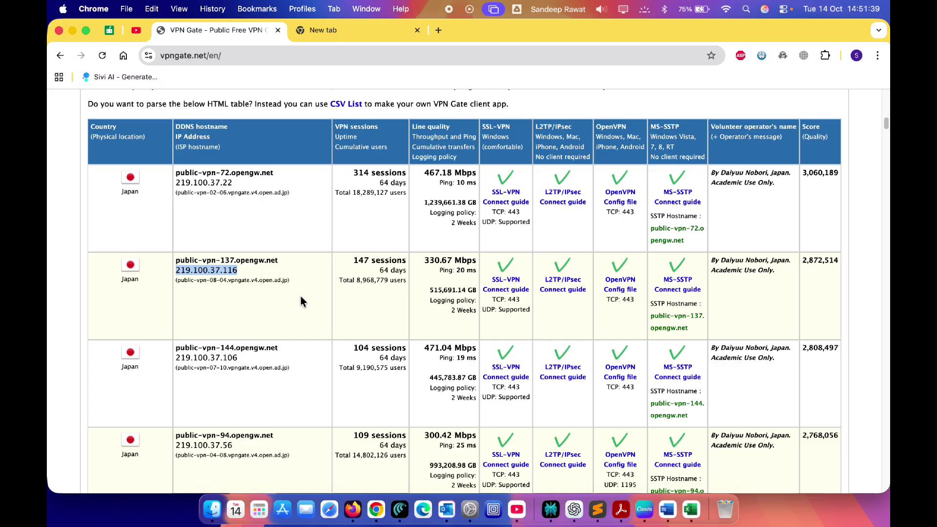
- Copy the public-vpn-144 server's IP 219.100.37.106 and switch back to System Settings
{"action": "left_click_drag", "start_coordinate": [239, 358], "coordinate": [174, 358]}
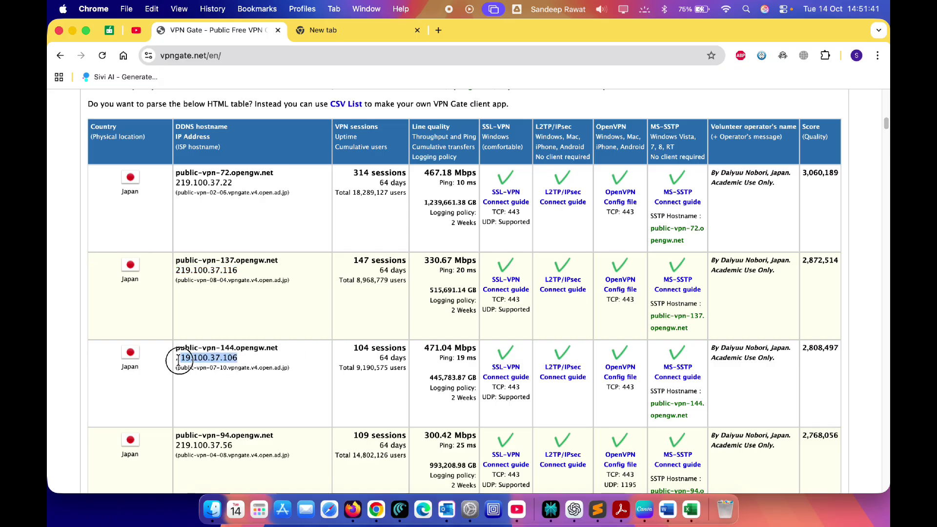
{"action": "right_click", "coordinate": [226, 358]}
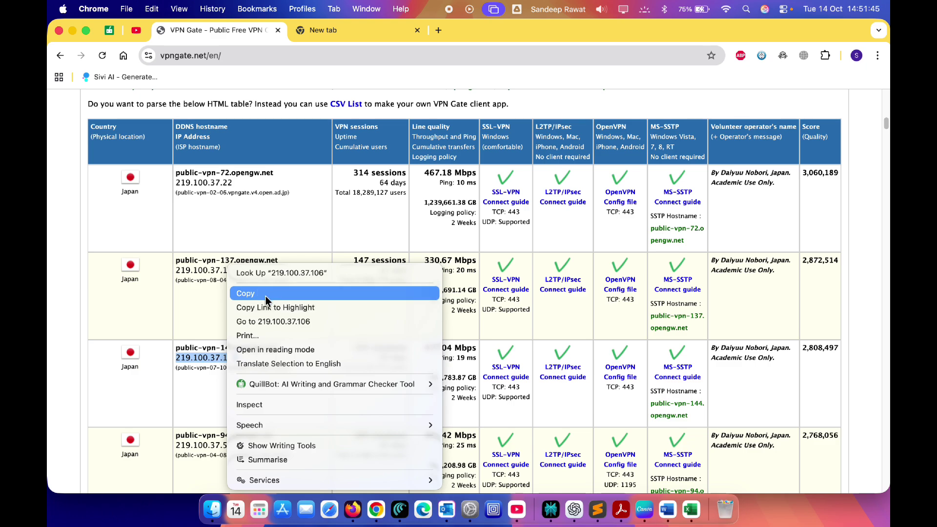
{"action": "left_click", "coordinate": [268, 293]}
{"action": "key", "text": "super+Tab"}
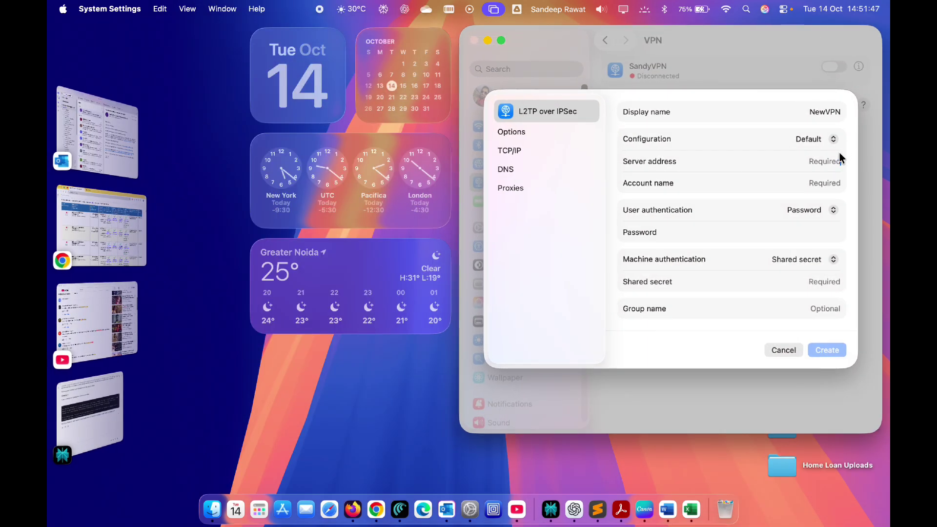
- Paste 219.100.37.106 as NewVPN's server address, then return to the VPN Gate page
{"action": "key", "text": "super+v"}
{"action": "left_click", "coordinate": [822, 183]}
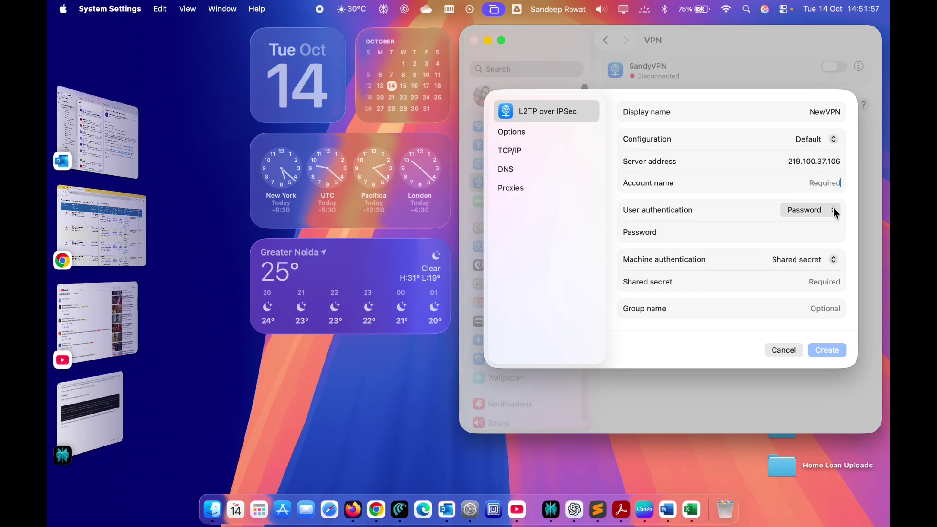
{"action": "key", "text": "super+Tab"}
{"action": "scroll", "coordinate": [532, 218], "scroll_direction": "up", "scroll_amount": 5}
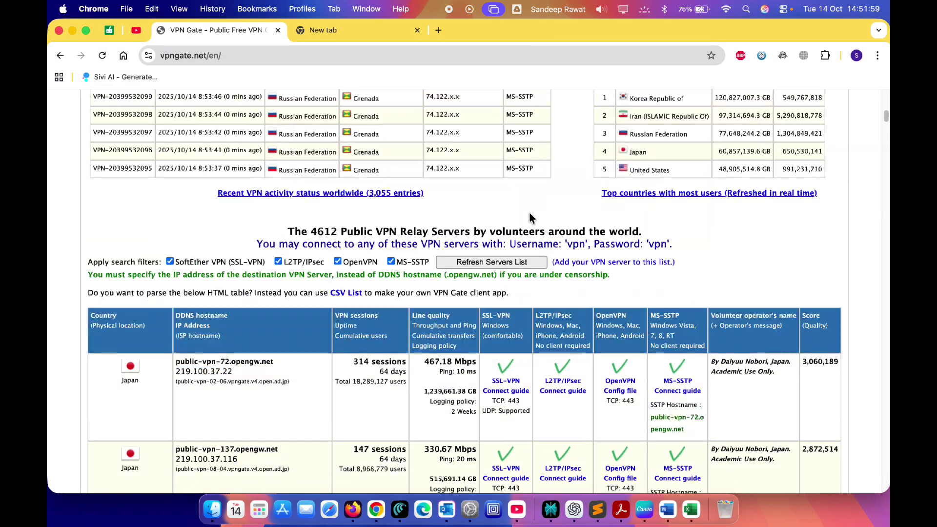
{"action": "scroll", "coordinate": [530, 218], "scroll_direction": "up", "scroll_amount": 2}
- Highlight VPN Gate's shared login credentials line, then return to the VPN form
{"action": "left_click_drag", "start_coordinate": [260, 315], "coordinate": [671, 314]}
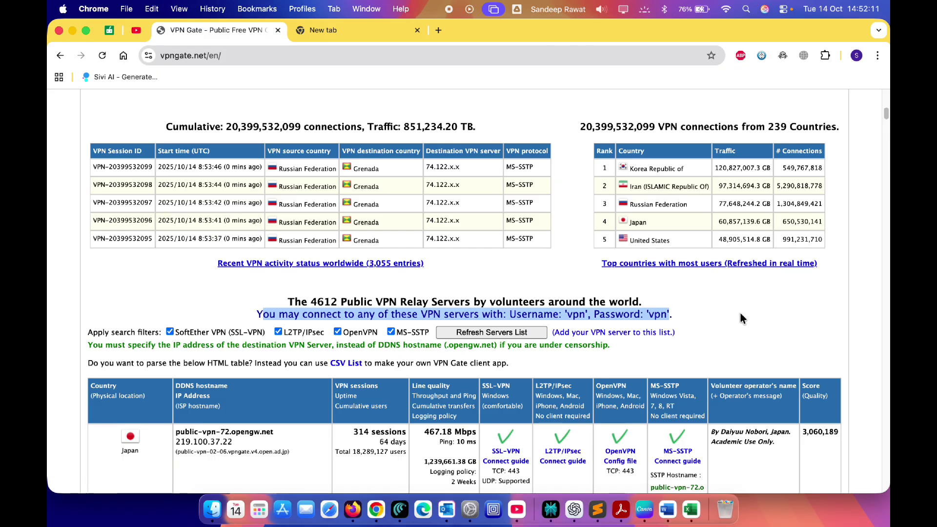
{"action": "key", "text": "super+Tab"}
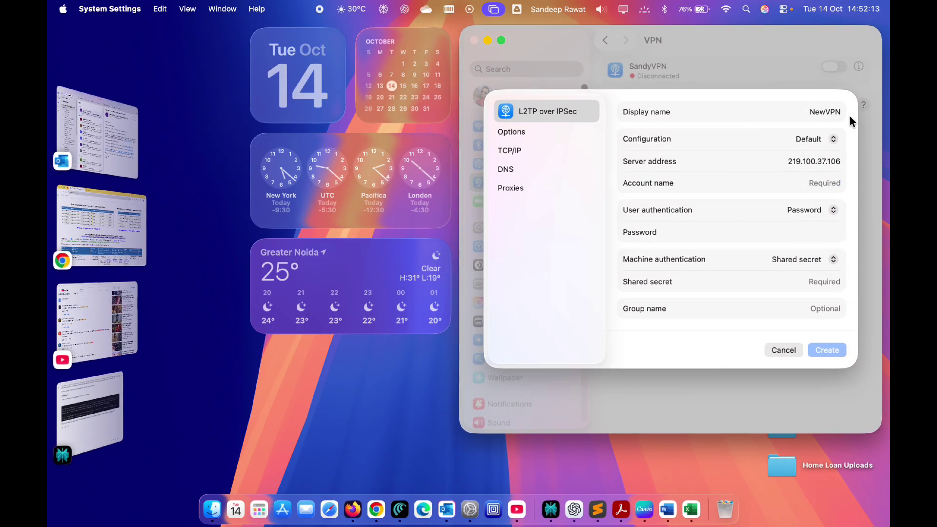
- Enter the shared account name, password and shared secret, then cancel the NewVPN profile
{"action": "key", "text": "super+Tab"}
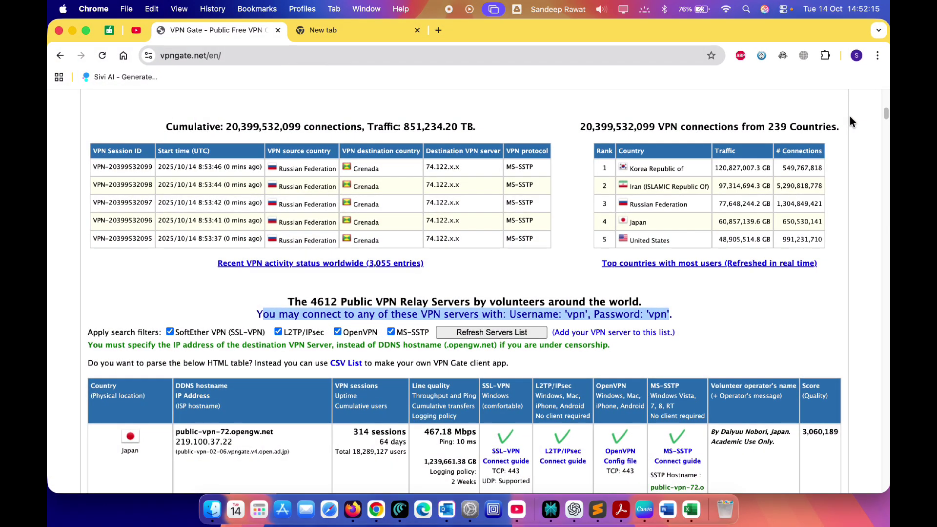
{"action": "key", "text": "super+Tab"}
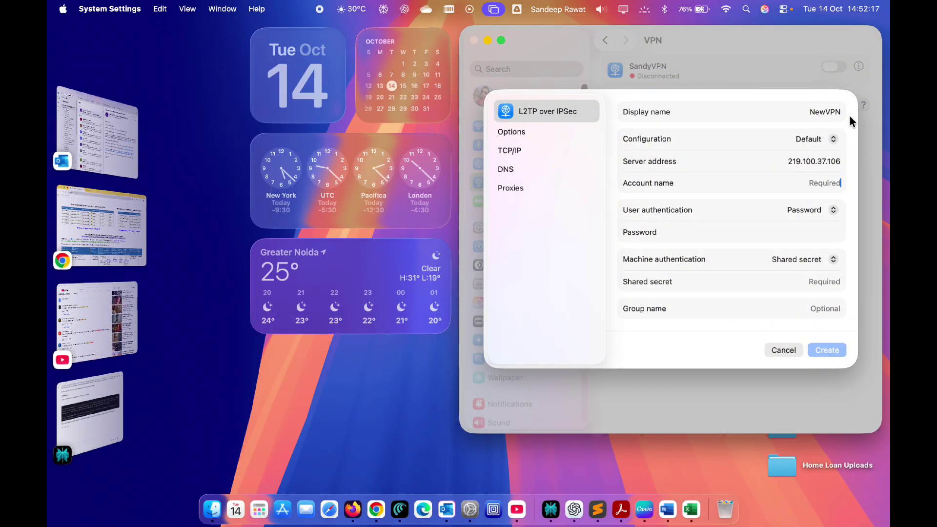
{"action": "type", "text": "vpn"}
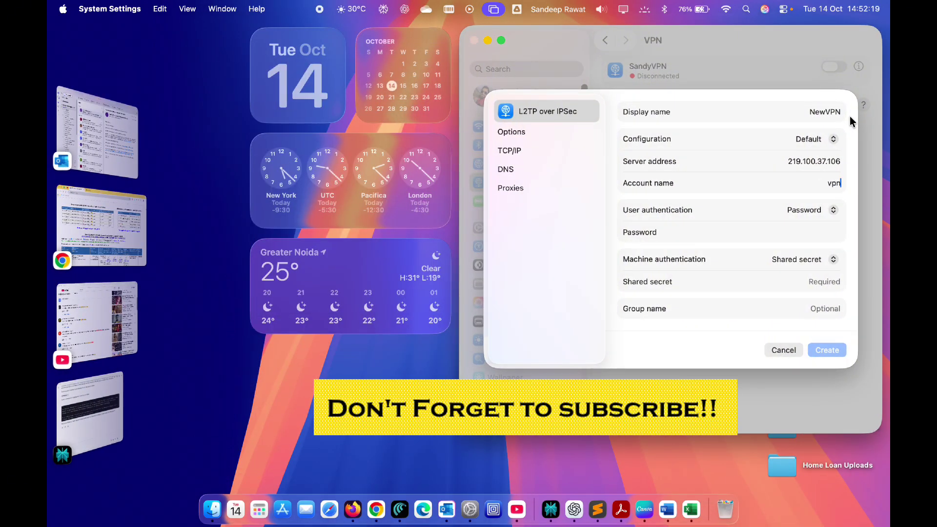
{"action": "left_click", "coordinate": [817, 236]}
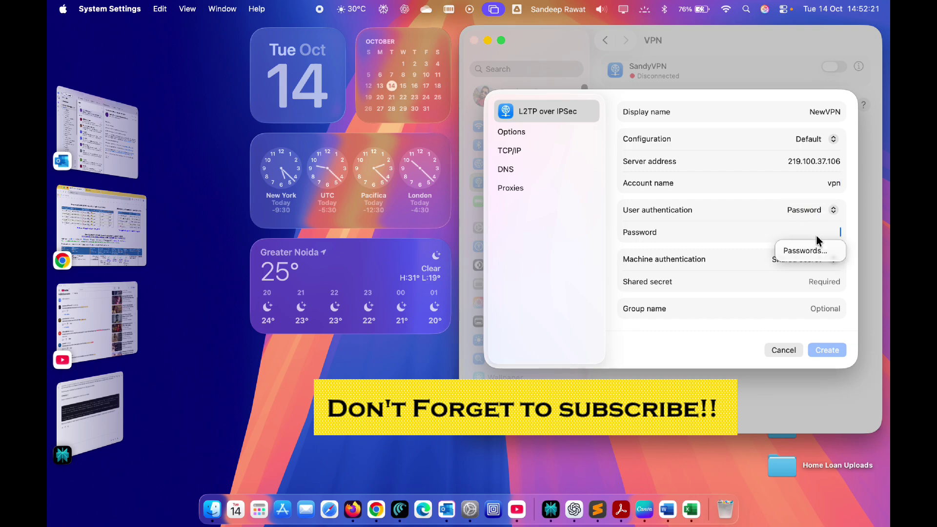
{"action": "type", "text": "vpn"}
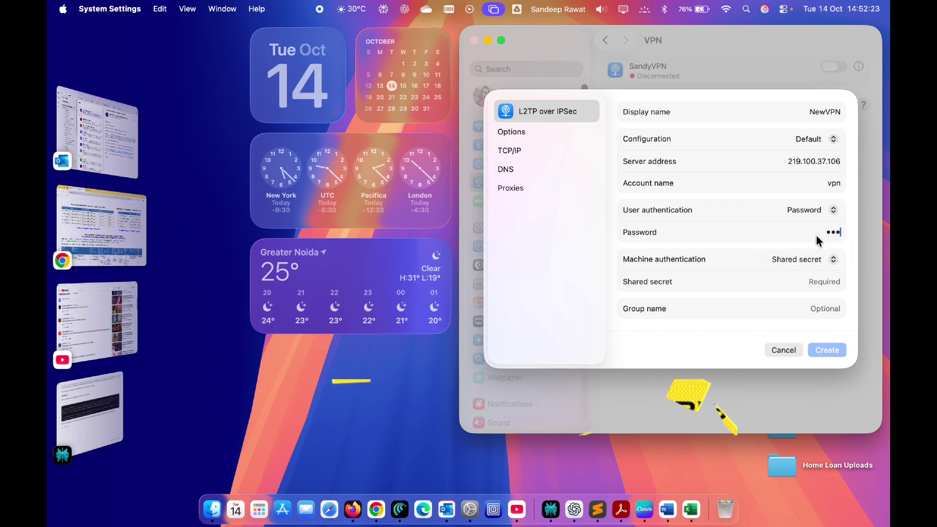
{"action": "left_click", "coordinate": [824, 286]}
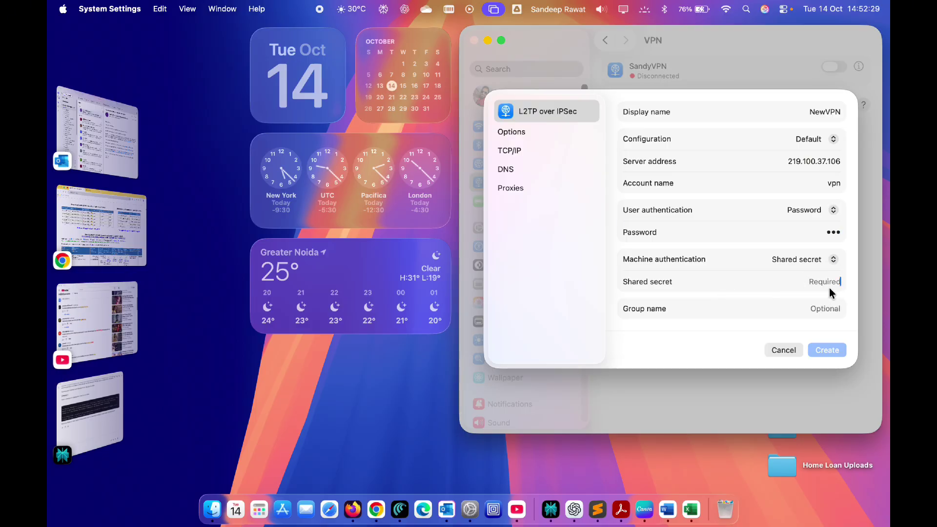
{"action": "type", "text": "a"}
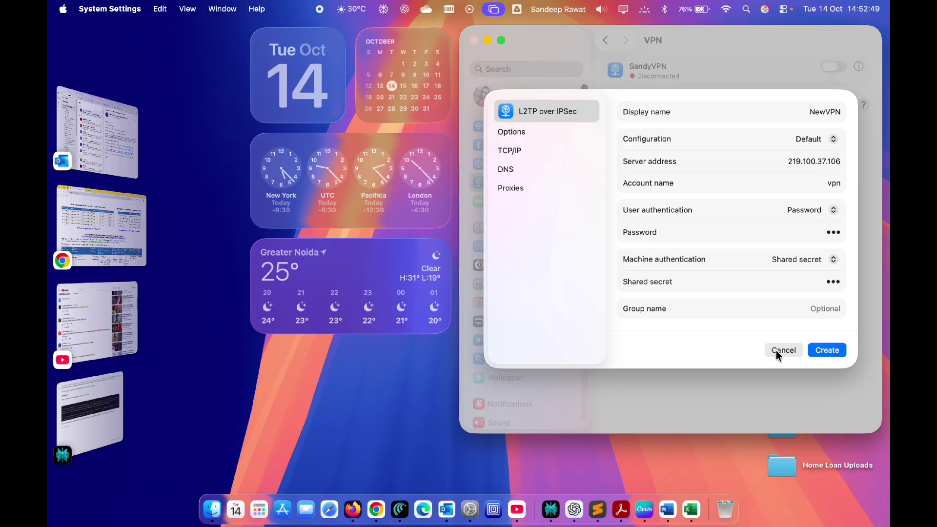
{"action": "left_click", "coordinate": [778, 351]}
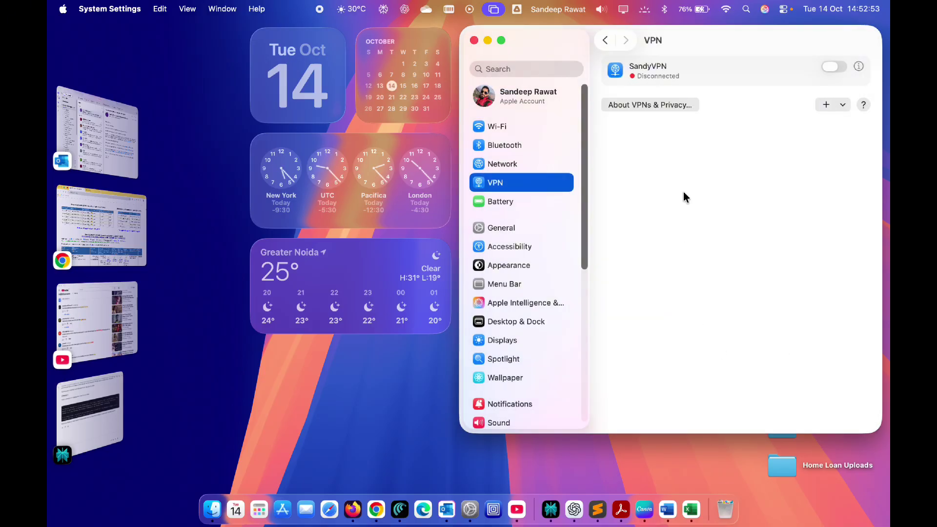
- Switch on and connect SandyVPN, then relaunch CapCut from Apps and start a new project
{"action": "left_click", "coordinate": [830, 70]}
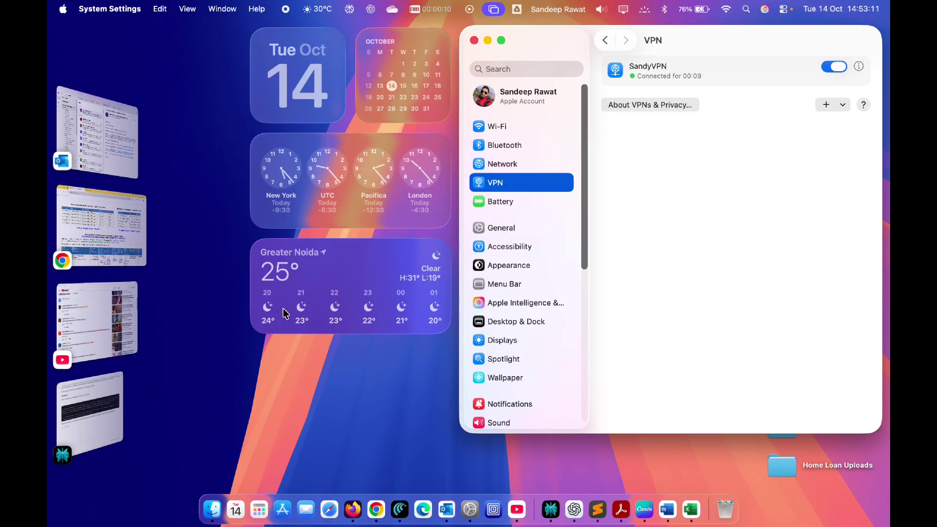
{"action": "left_click", "coordinate": [266, 511]}
{"action": "left_click", "coordinate": [330, 389]}
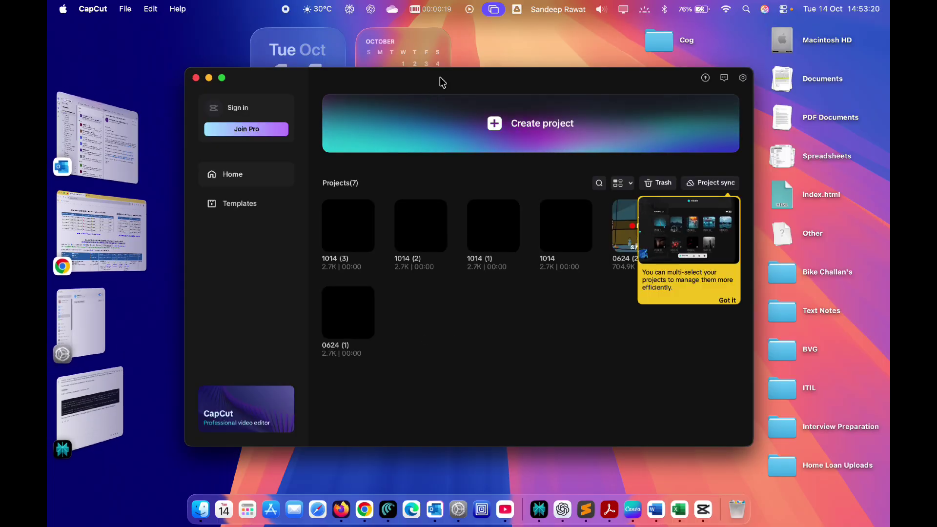
{"action": "left_click", "coordinate": [459, 125]}
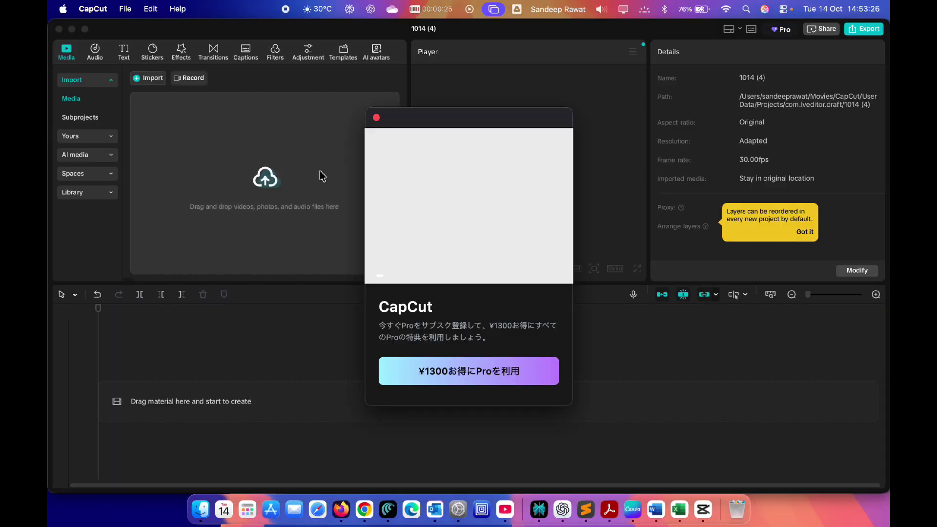
- Dismiss the Pro popup, browse Stickers, Effects, Transitions, Captions and Filters, then download the 4K filter
{"action": "left_click", "coordinate": [377, 118]}
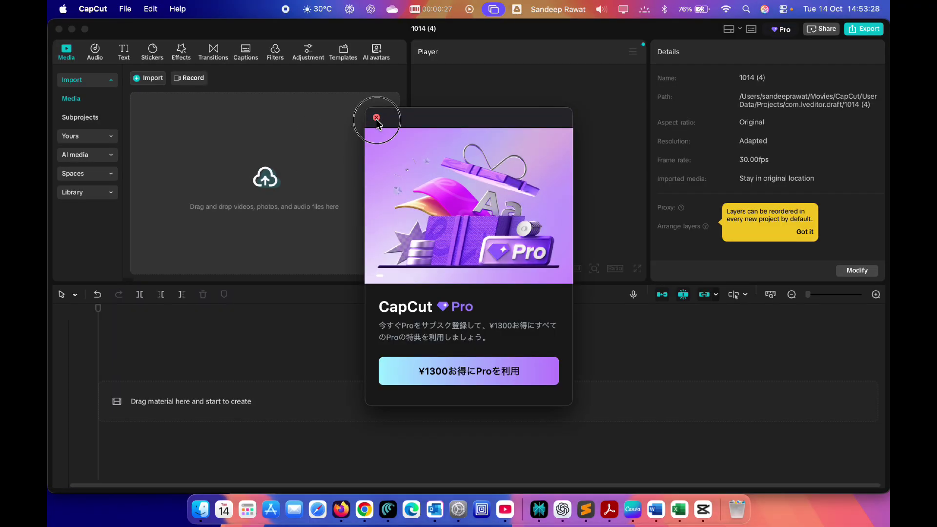
{"action": "left_click", "coordinate": [153, 60]}
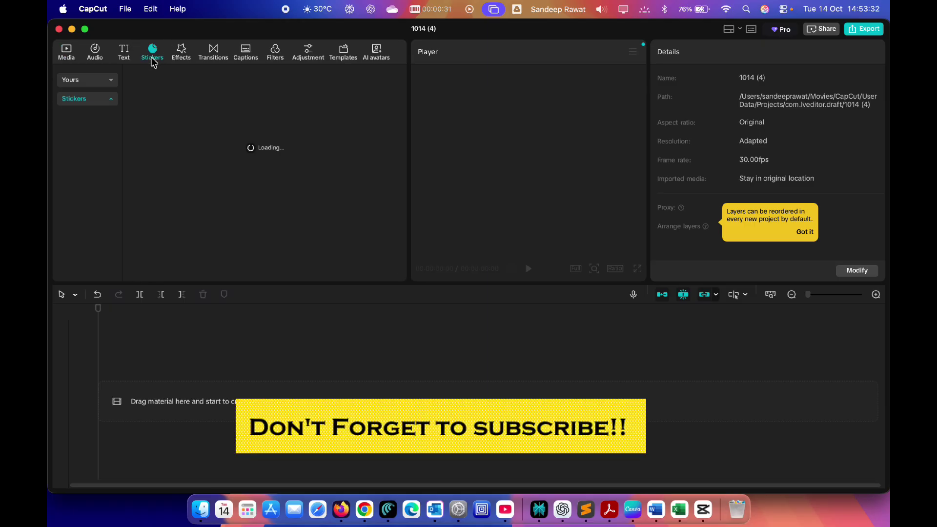
{"action": "left_click", "coordinate": [187, 59]}
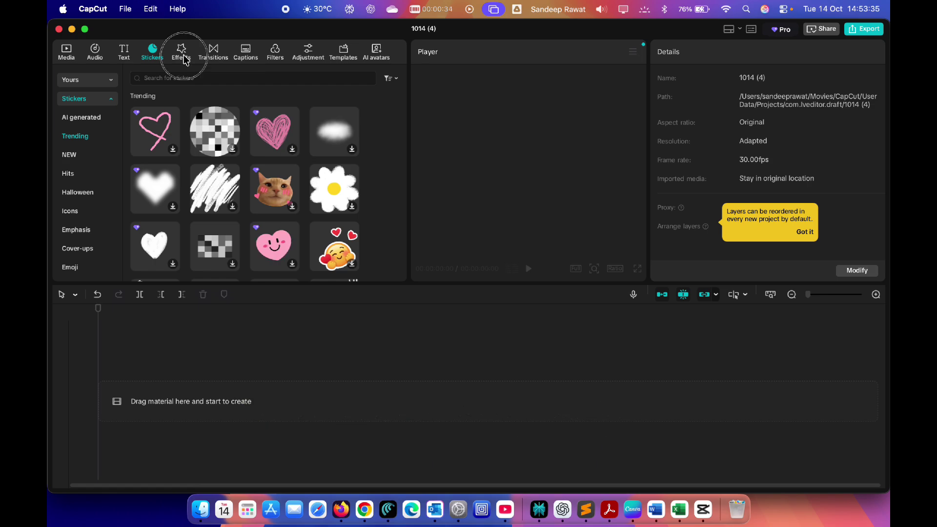
{"action": "left_click", "coordinate": [212, 59]}
{"action": "left_click", "coordinate": [246, 63]}
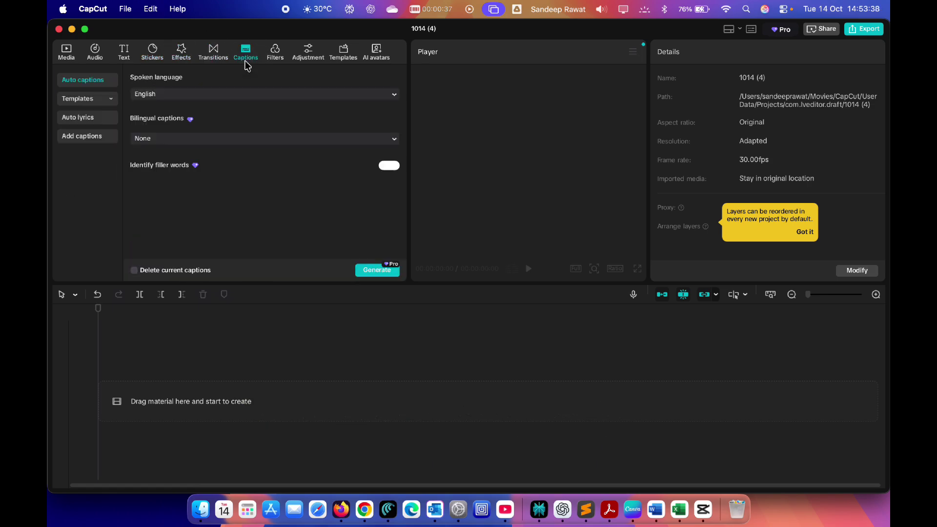
{"action": "left_click", "coordinate": [275, 61]}
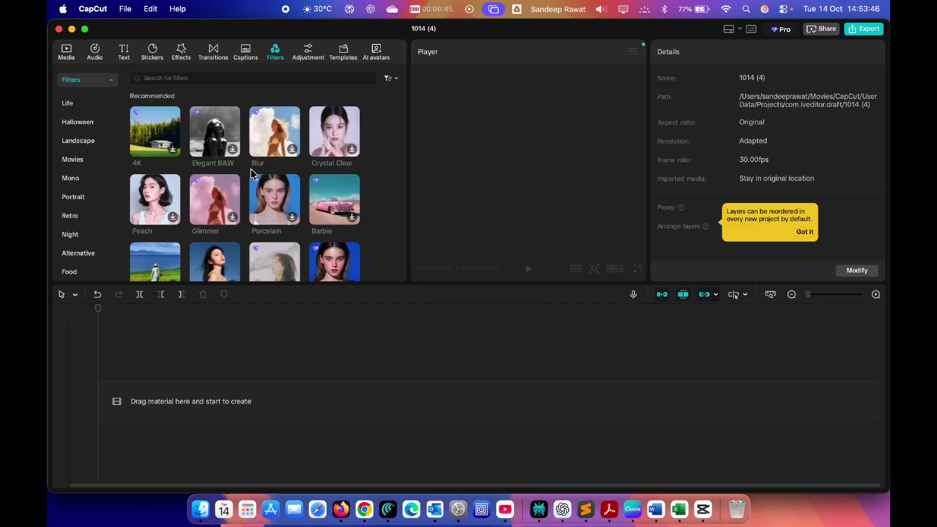
{"action": "left_click", "coordinate": [173, 149]}
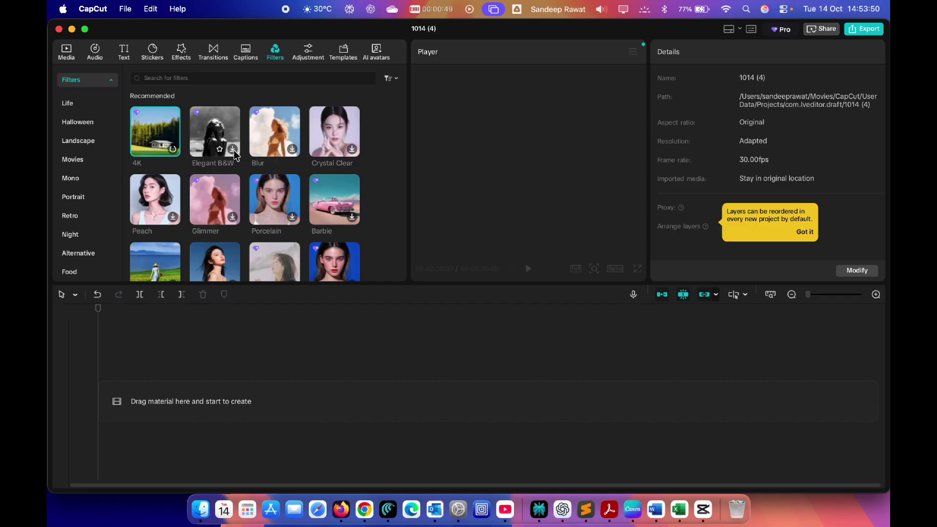